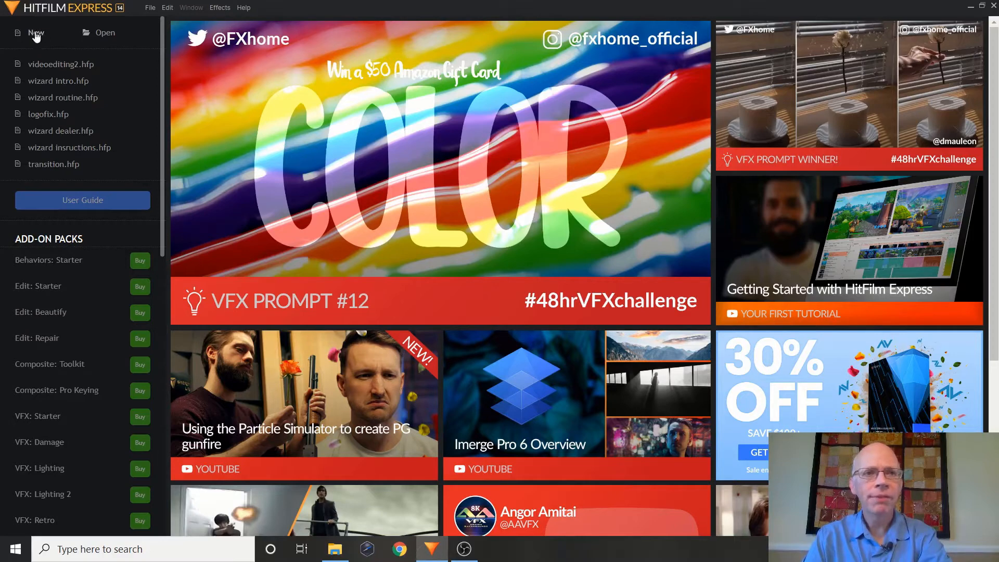
Step: Create a new project using the 1080p Full HD @ 30 fps template with its default settings
{"action": "left_click", "coordinate": [36, 34]}
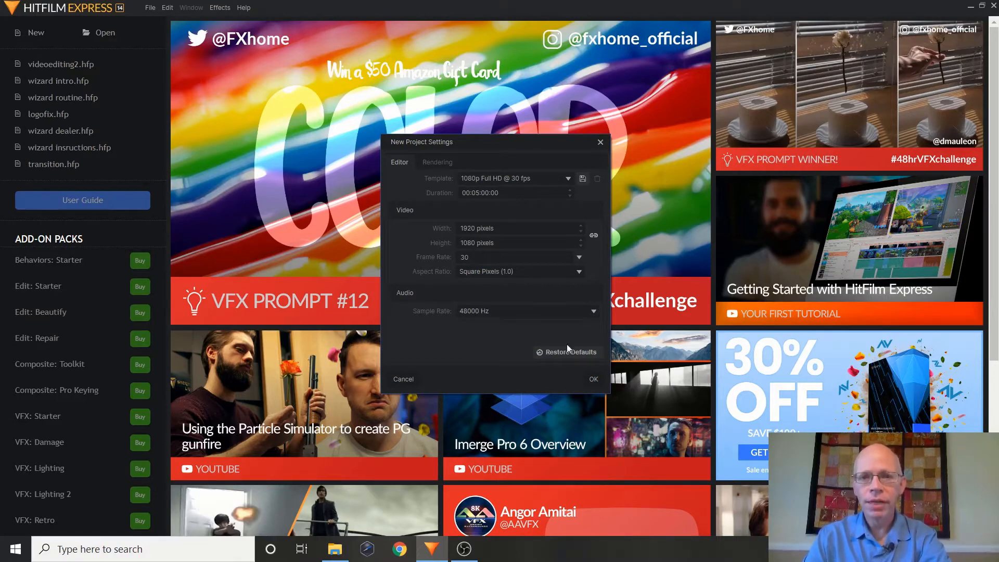
{"action": "left_click", "coordinate": [594, 379]}
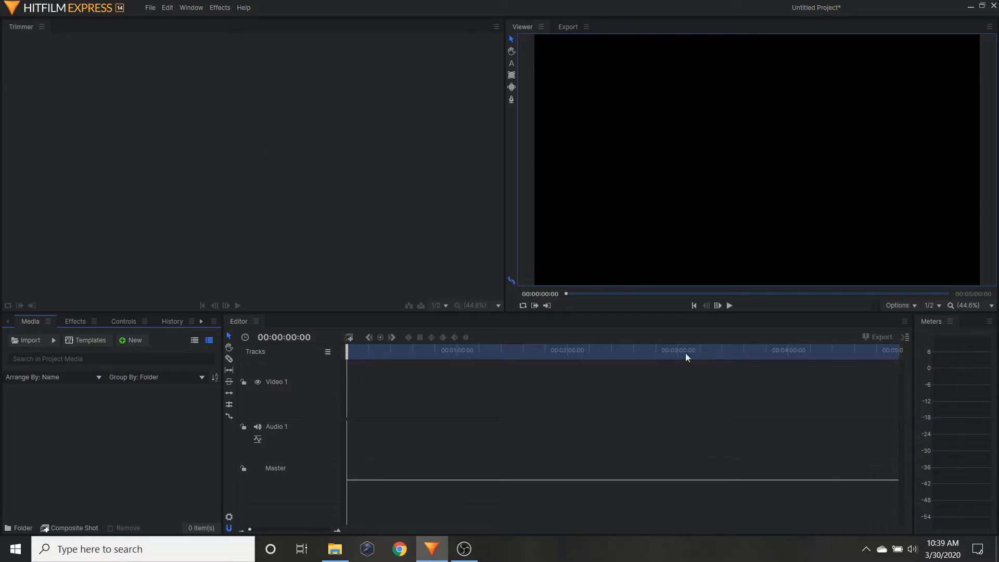
{"action": "left_click", "coordinate": [71, 321]}
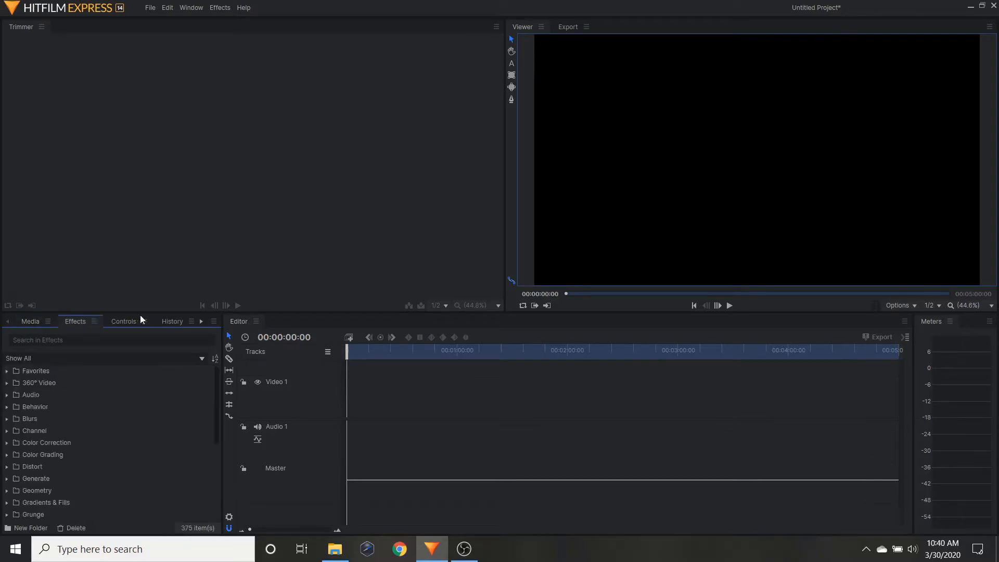
{"action": "left_click", "coordinate": [121, 324]}
{"action": "left_click", "coordinate": [173, 322]}
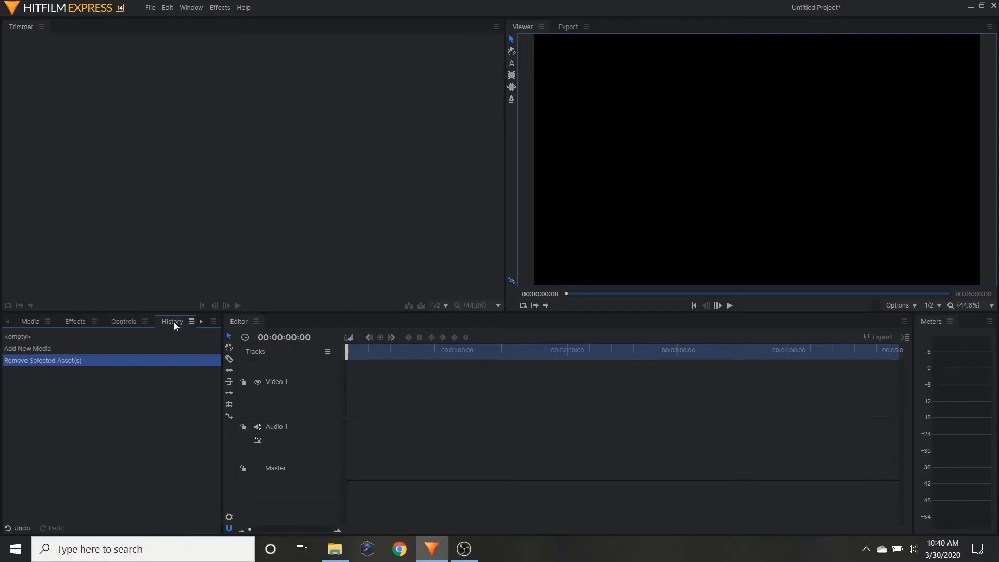
Step: Import Choices Gospel Object Lesson.mp4, dog.mp4, tubemen.mp4 and video-still.jpg from the Video Clips folder into the project media
{"action": "left_click", "coordinate": [21, 322]}
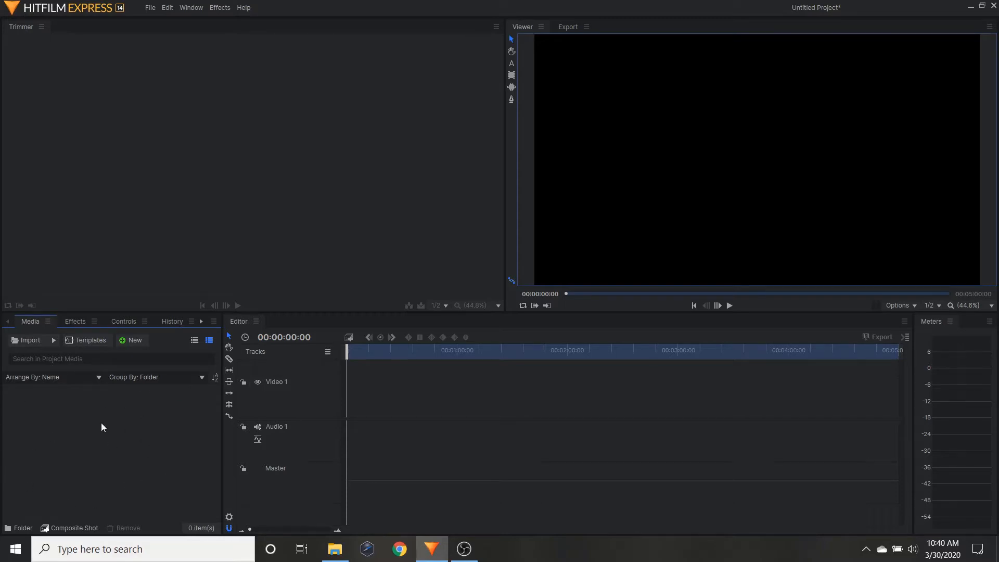
{"action": "left_click", "coordinate": [32, 343]}
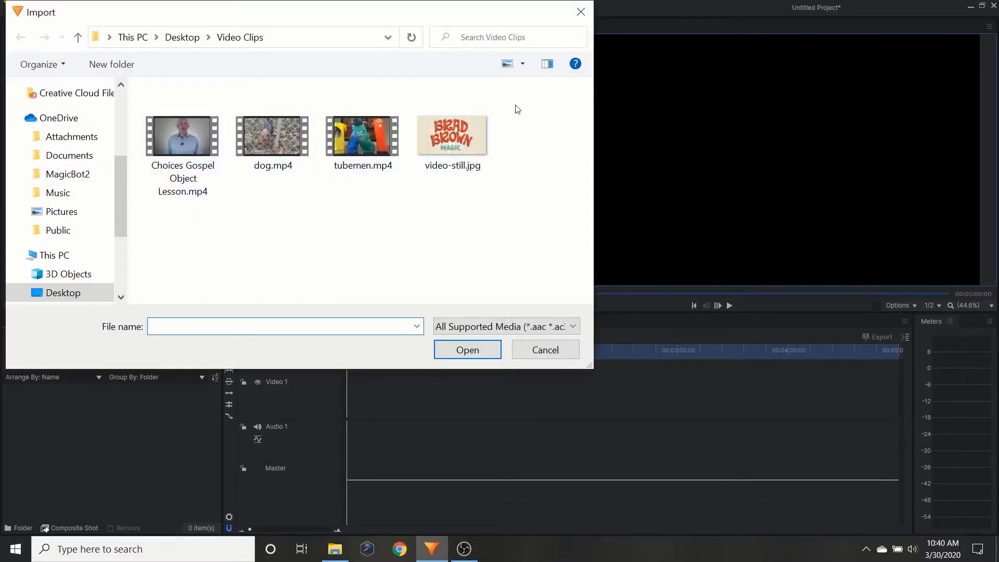
{"action": "left_click_drag", "start_coordinate": [518, 109], "coordinate": [177, 202]}
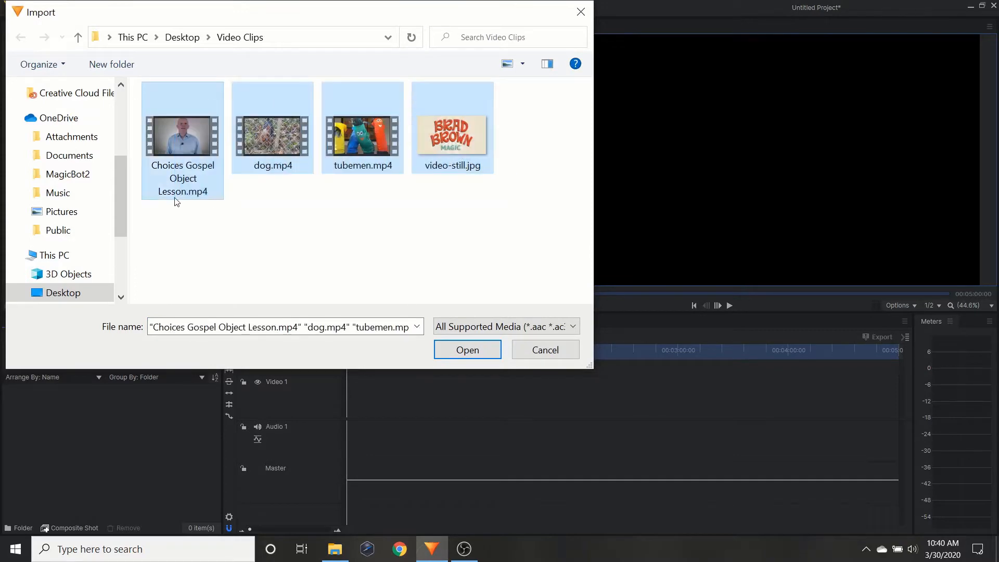
{"action": "left_click", "coordinate": [464, 350]}
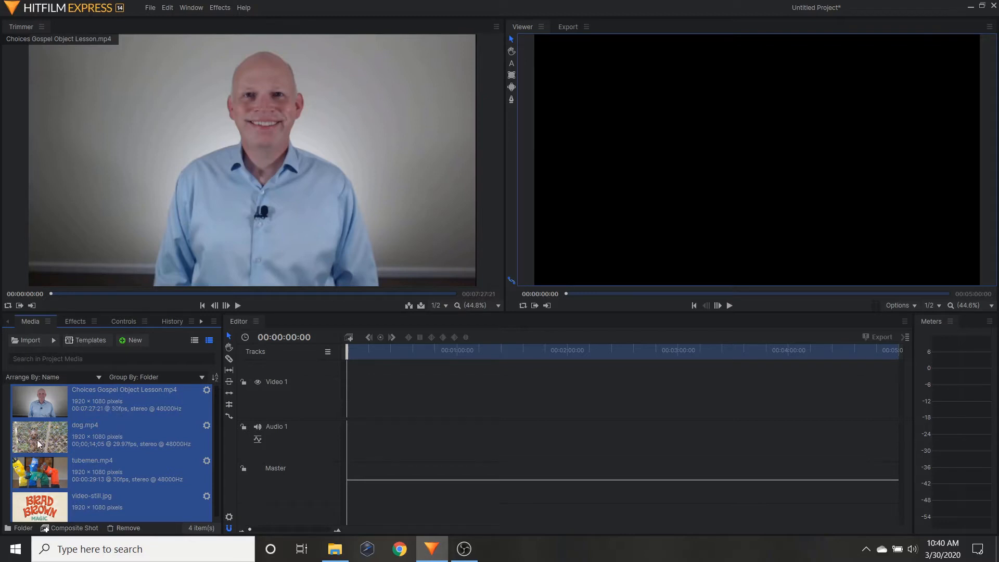
Step: Preview tubemen.mp4 briefly and set its in point at 00:00:03:19
{"action": "left_click", "coordinate": [39, 476]}
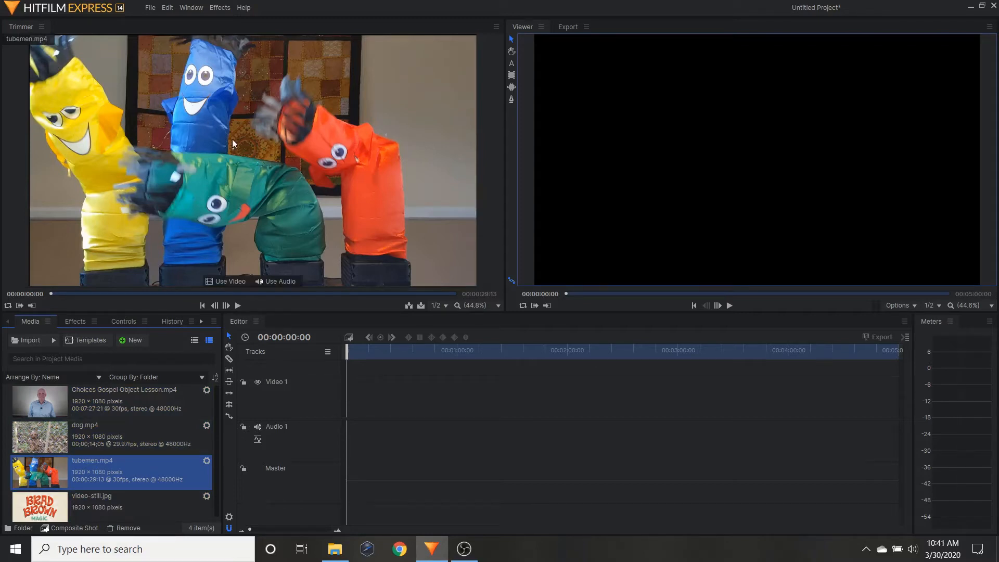
{"action": "left_click", "coordinate": [239, 305]}
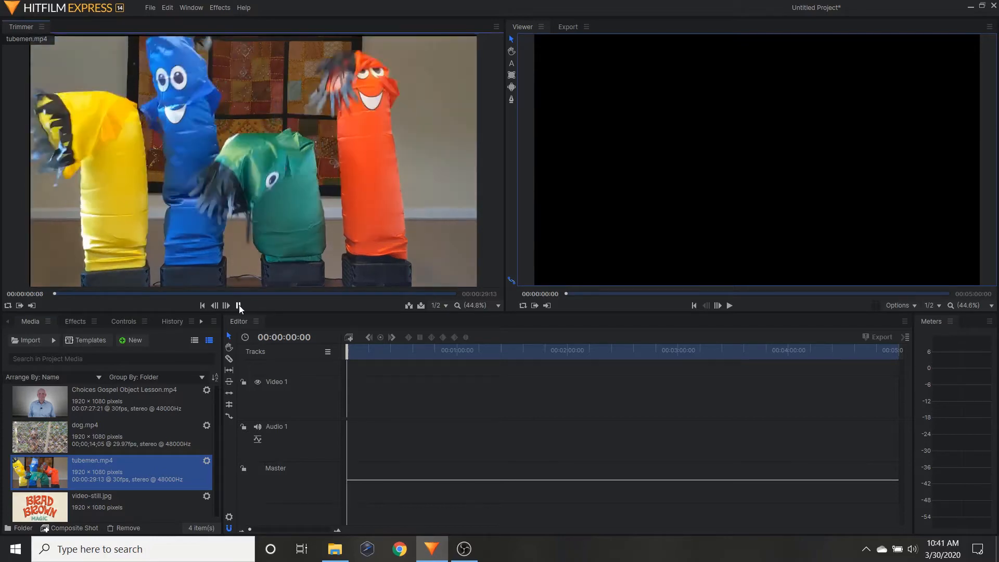
{"action": "left_click", "coordinate": [239, 305]}
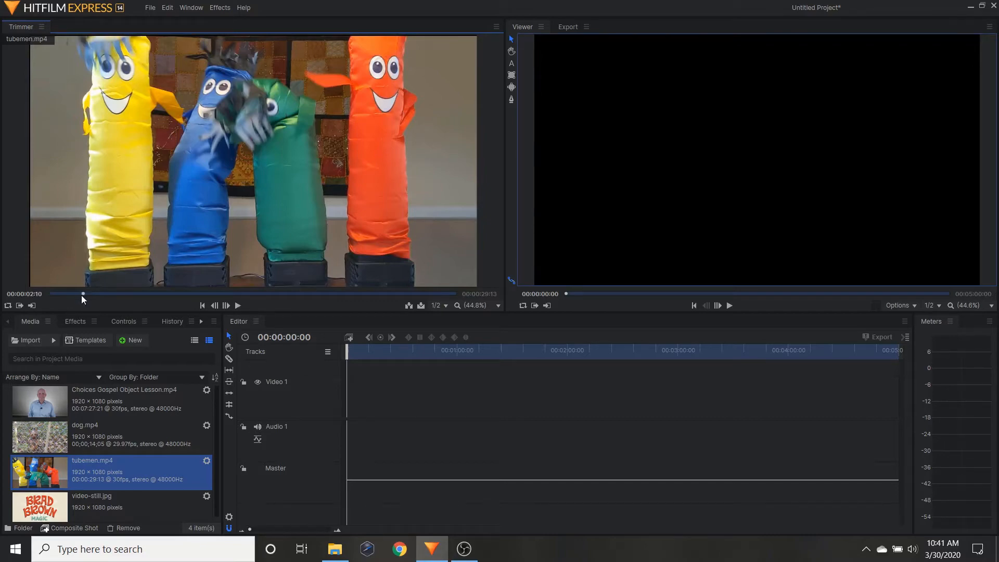
{"action": "left_click_drag", "start_coordinate": [83, 293], "coordinate": [99, 295]}
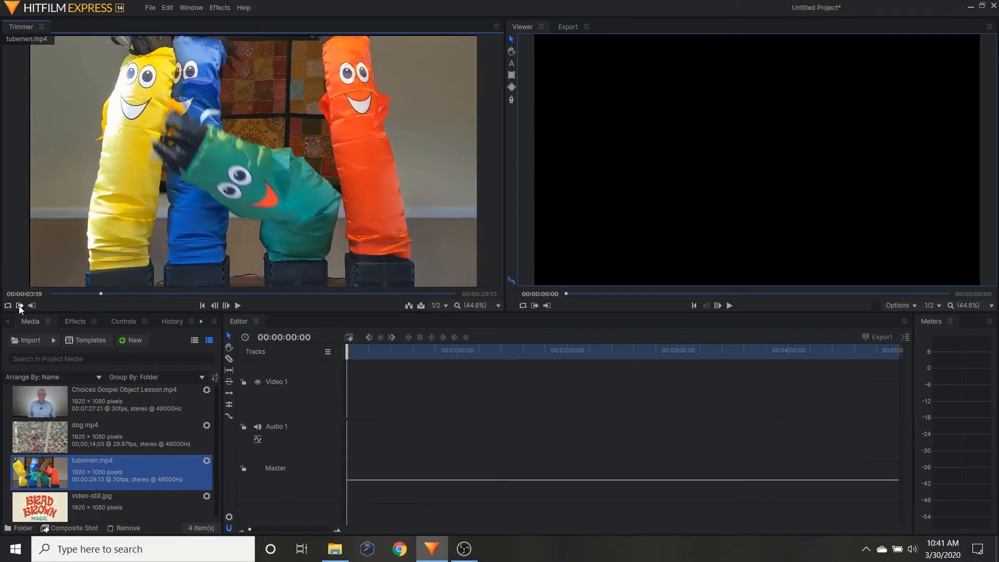
{"action": "left_click", "coordinate": [20, 308]}
Step: Set the out point of tubemen.mp4 at 00:00:22:05 and insert the trimmed clip at the start of the timeline
{"action": "mouse_move", "coordinate": [272, 170]}
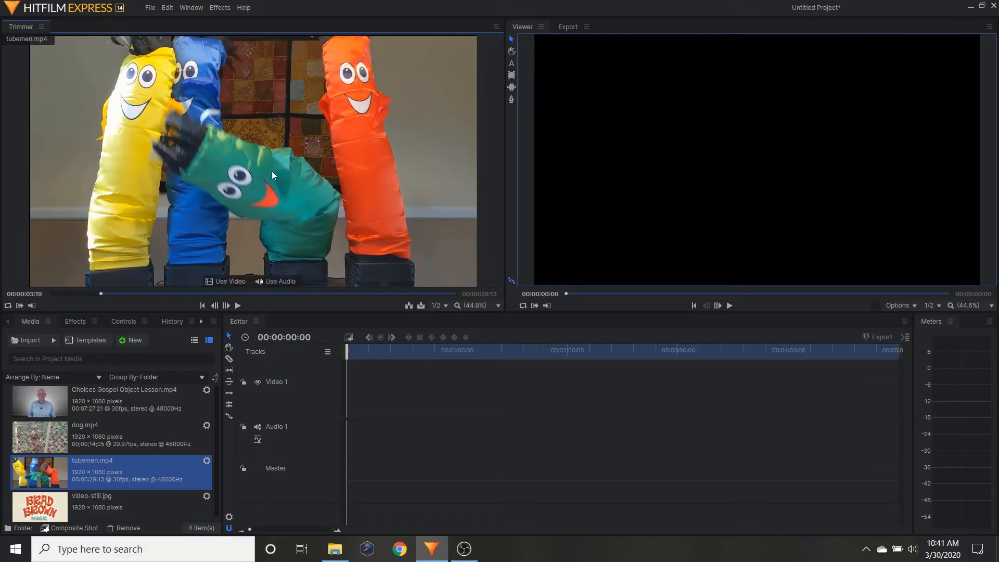
{"action": "left_click", "coordinate": [356, 293]}
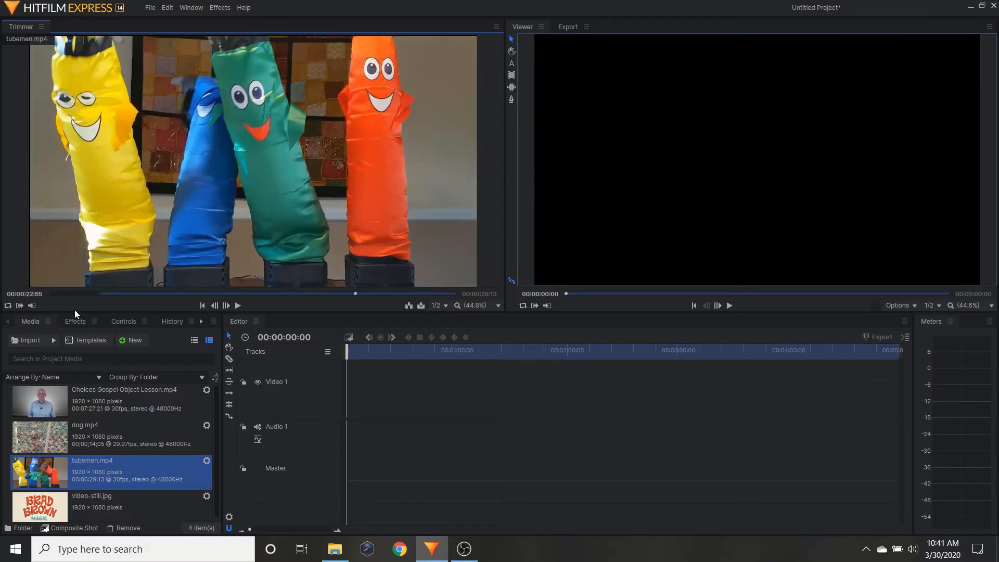
{"action": "left_click", "coordinate": [32, 308]}
{"action": "mouse_move", "coordinate": [158, 244]}
{"action": "left_click", "coordinate": [409, 307]}
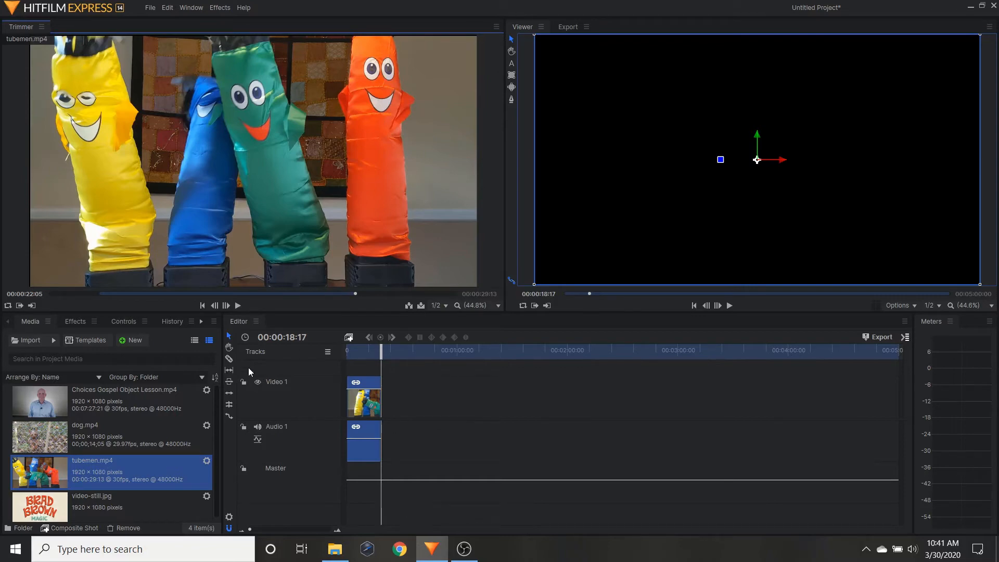
Step: Set the in point of dog.mp4 at 00;00;04;25 and place the clip on Video 1 directly after the tubemen clip
{"action": "left_click", "coordinate": [41, 431]}
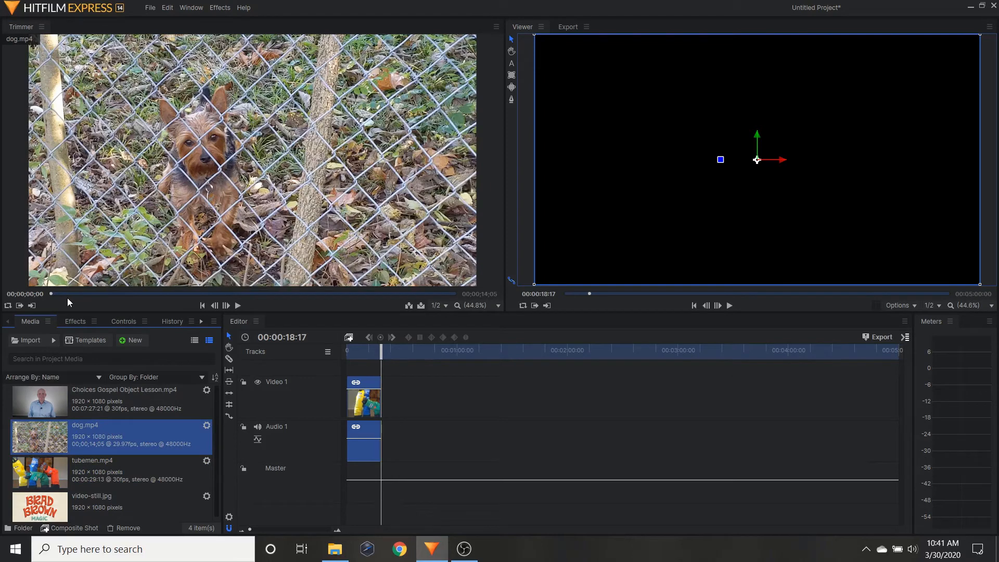
{"action": "left_click_drag", "start_coordinate": [52, 294], "coordinate": [186, 301]}
{"action": "left_click", "coordinate": [22, 306]}
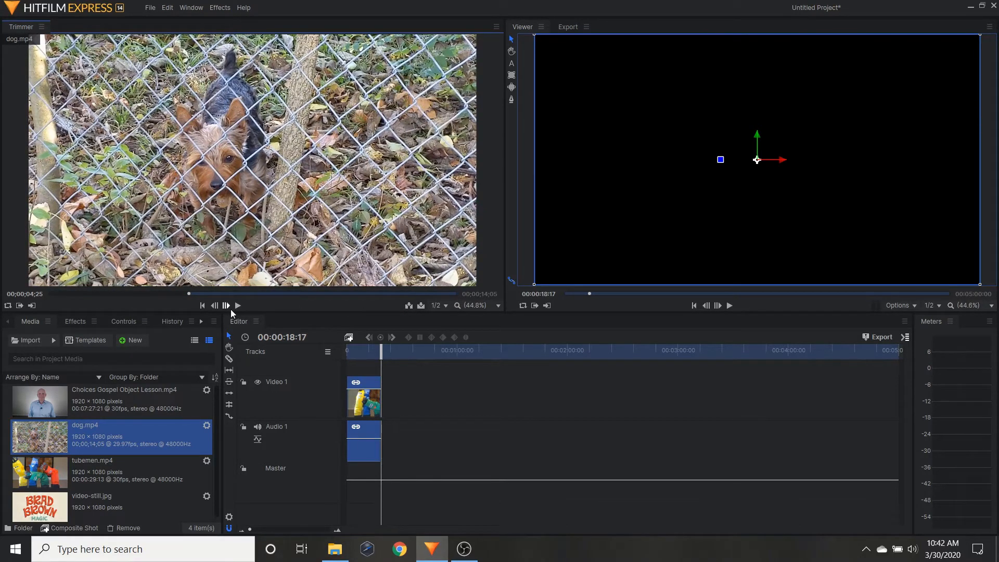
{"action": "mouse_move", "coordinate": [394, 258]}
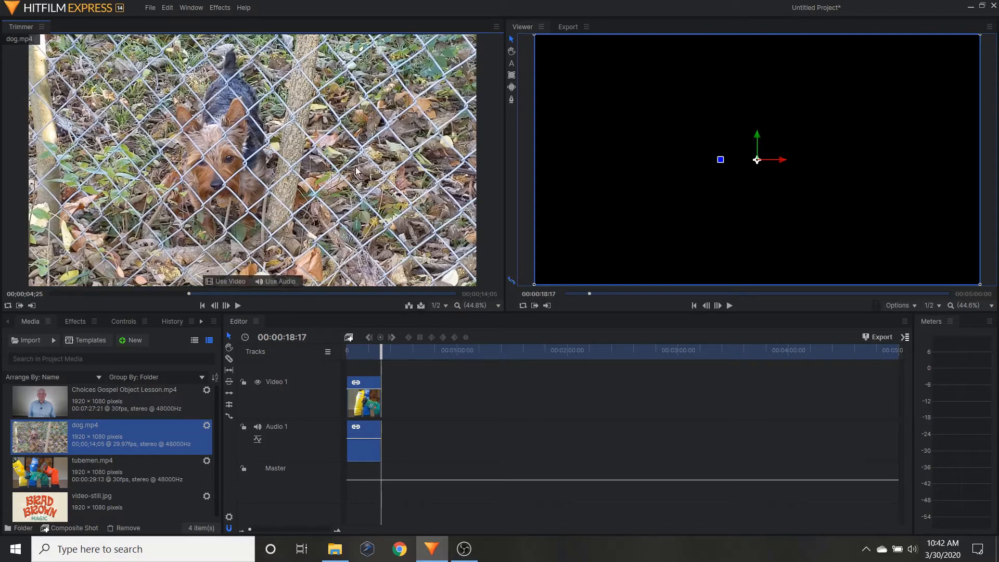
{"action": "left_click_drag", "start_coordinate": [274, 141], "coordinate": [384, 416]}
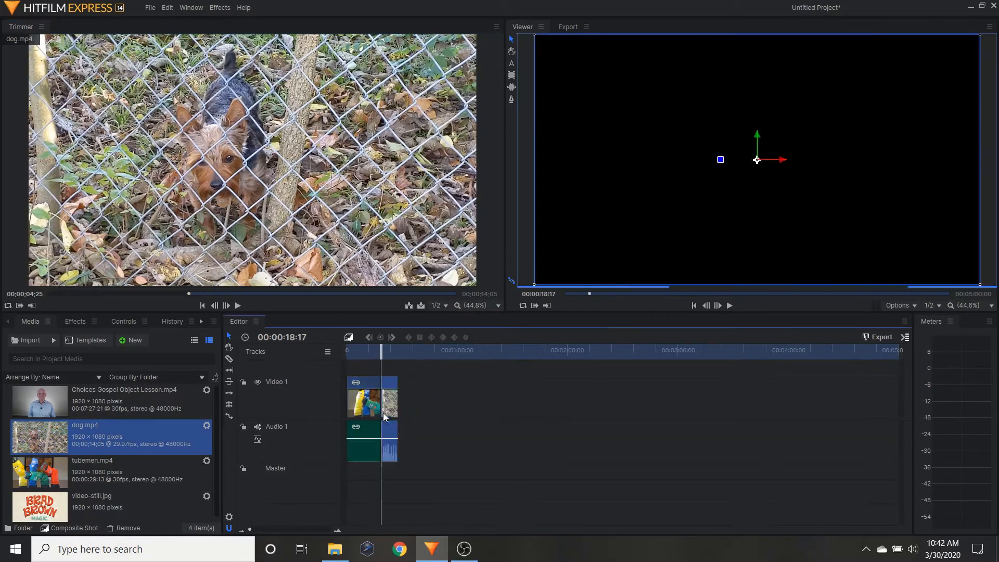
Step: Set the in point of Choices Gospel Object Lesson.mp4 at 00:01:54:24
{"action": "left_click", "coordinate": [56, 405]}
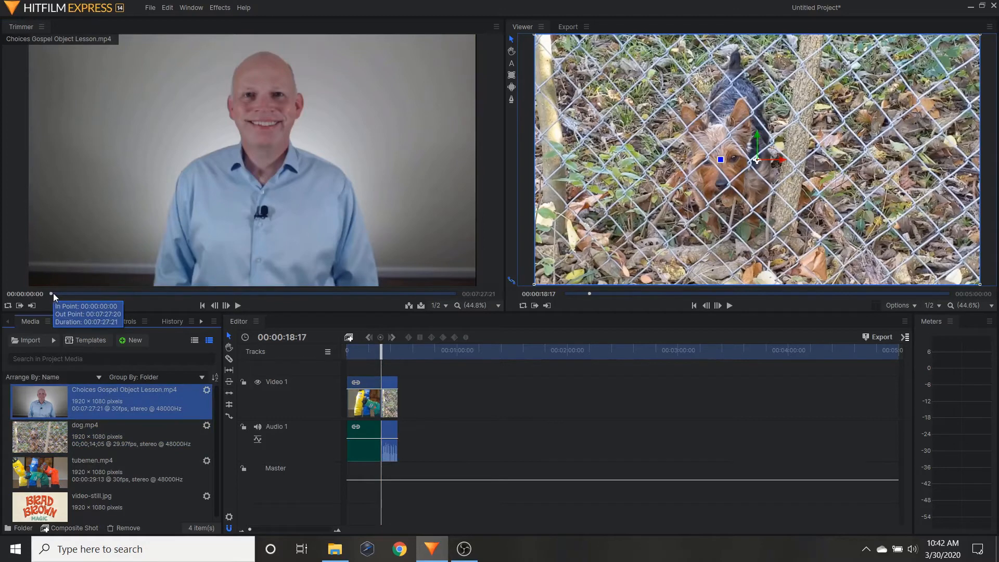
{"action": "left_click_drag", "start_coordinate": [54, 293], "coordinate": [153, 298]}
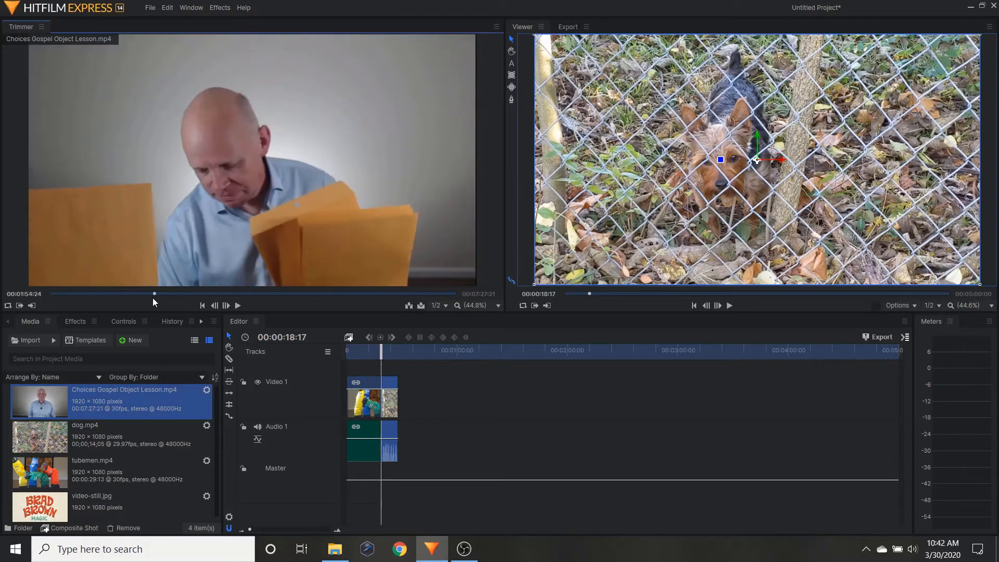
{"action": "left_click", "coordinate": [20, 306]}
Step: Set the out point of Choices Gospel Object Lesson.mp4 at 00:03:31:06 and place the clip on Video 1 directly after the dog clip
{"action": "left_click", "coordinate": [271, 294]}
{"action": "left_click_drag", "start_coordinate": [270, 294], "coordinate": [242, 295]}
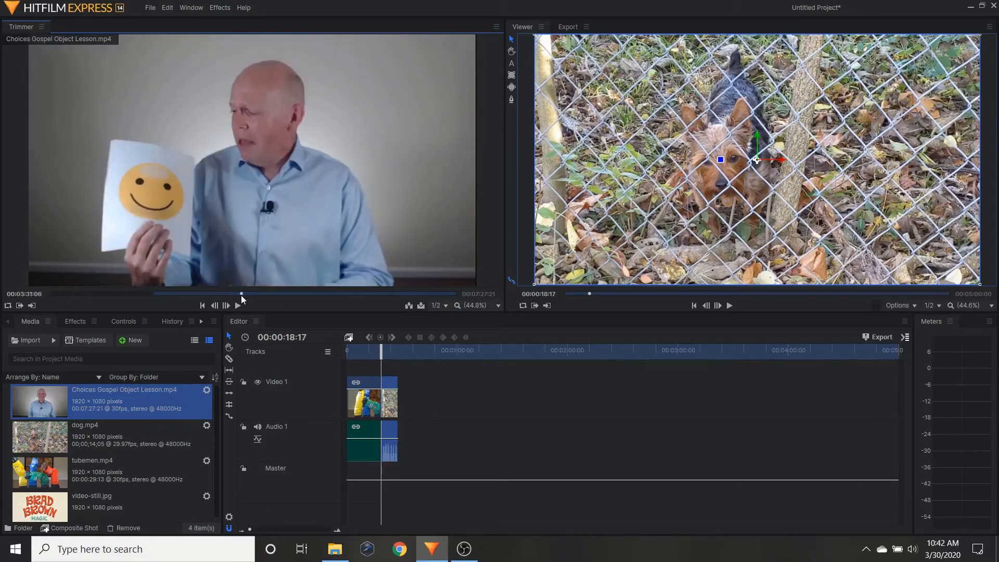
{"action": "left_click", "coordinate": [31, 306]}
{"action": "left_click_drag", "start_coordinate": [211, 174], "coordinate": [402, 408]}
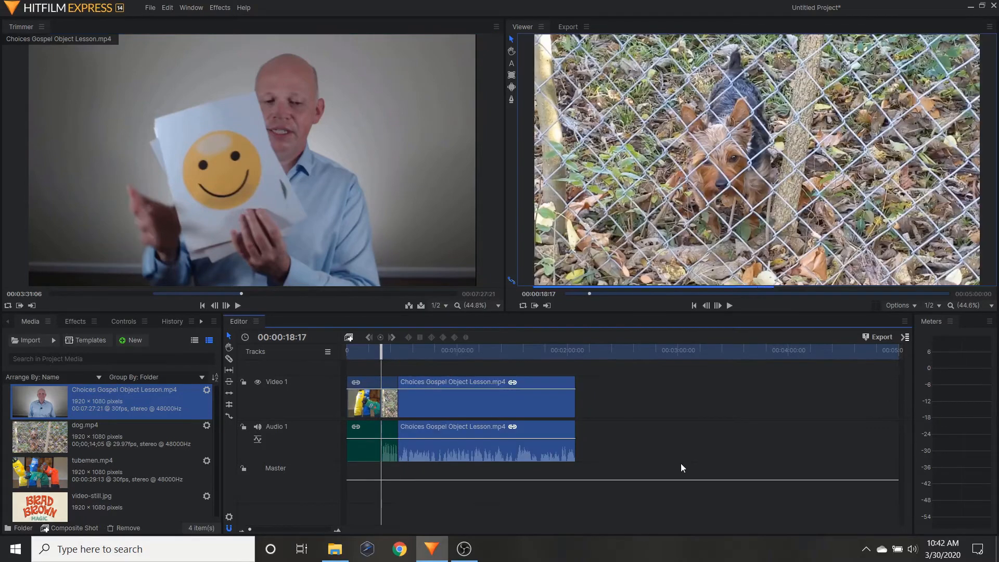
Step: Place video-still.jpg on Video 1 directly after the Choices Gospel Object Lesson clip
{"action": "mouse_move", "coordinate": [285, 211]}
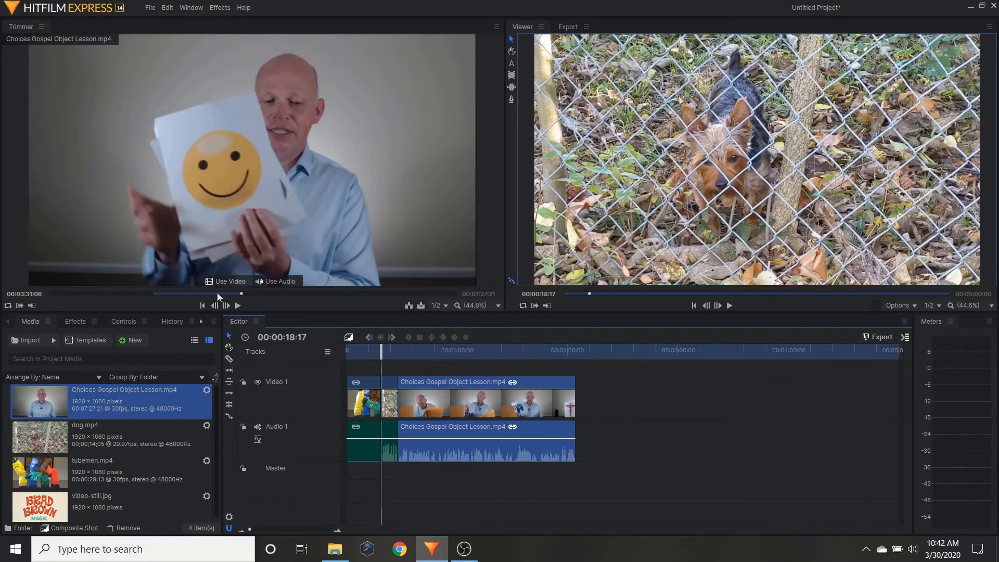
{"action": "left_click", "coordinate": [39, 510]}
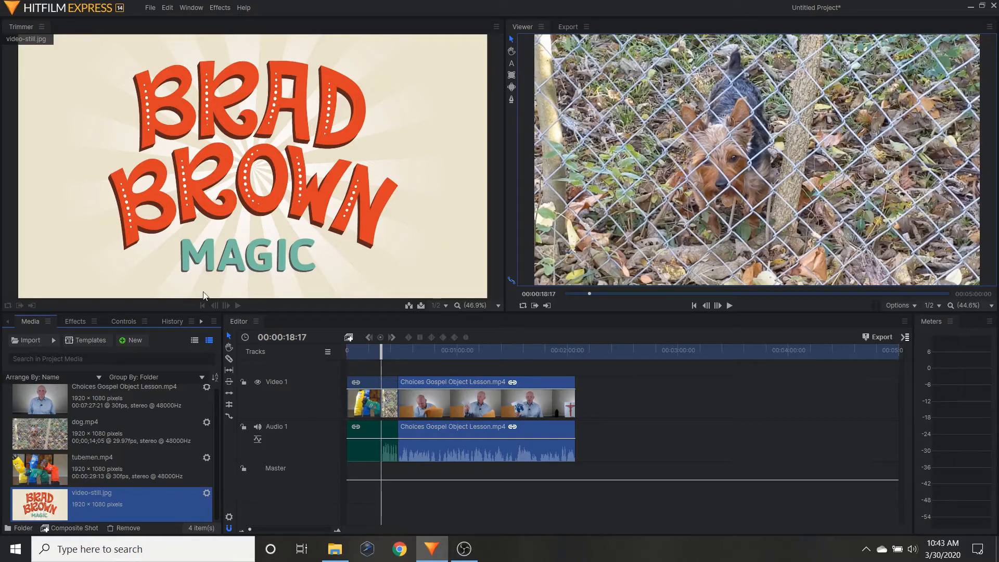
{"action": "left_click", "coordinate": [265, 185]}
{"action": "left_click_drag", "start_coordinate": [265, 185], "coordinate": [580, 406]}
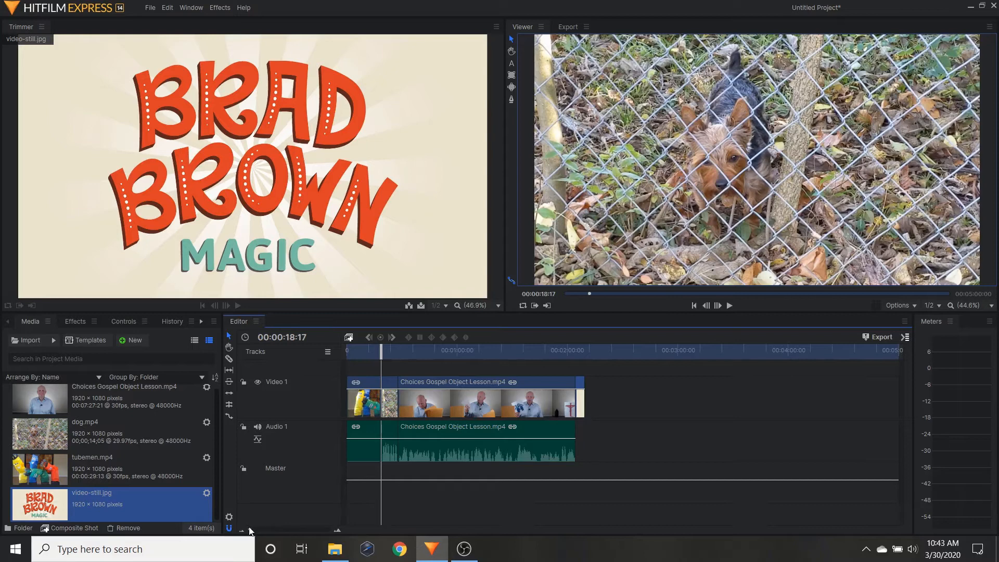
{"action": "left_click_drag", "start_coordinate": [251, 530], "coordinate": [277, 530]}
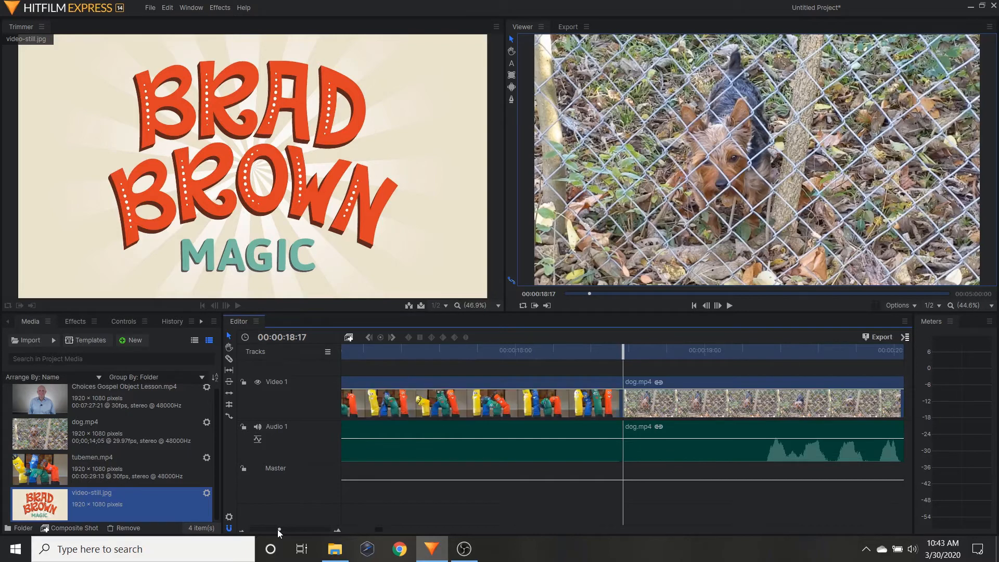
{"action": "left_click_drag", "start_coordinate": [276, 530], "coordinate": [248, 536]}
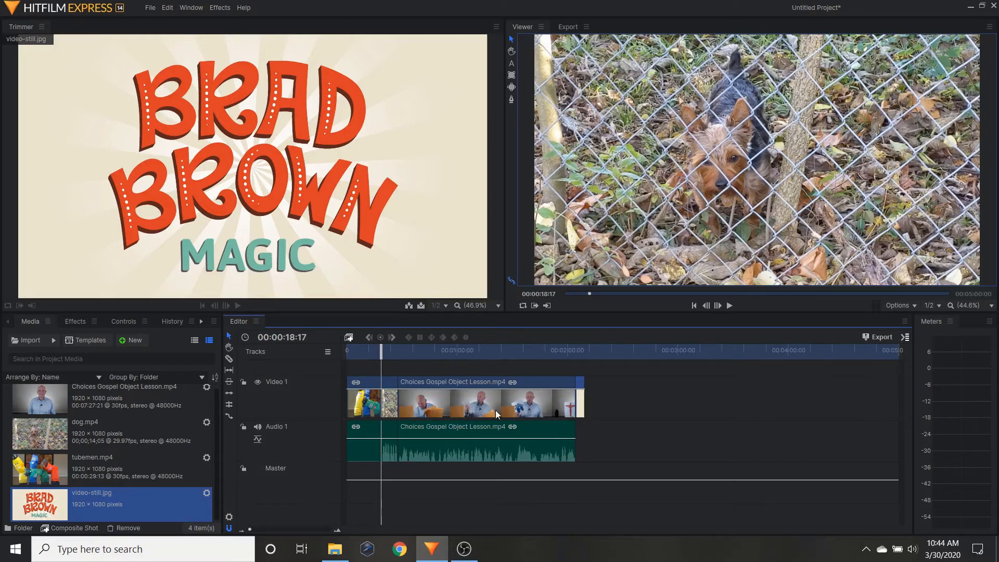
Step: Reorder the timeline so the video still sits between the dog clip and the Choices Gospel Object Lesson clip, without gaps
{"action": "left_click_drag", "start_coordinate": [458, 401], "coordinate": [686, 386]}
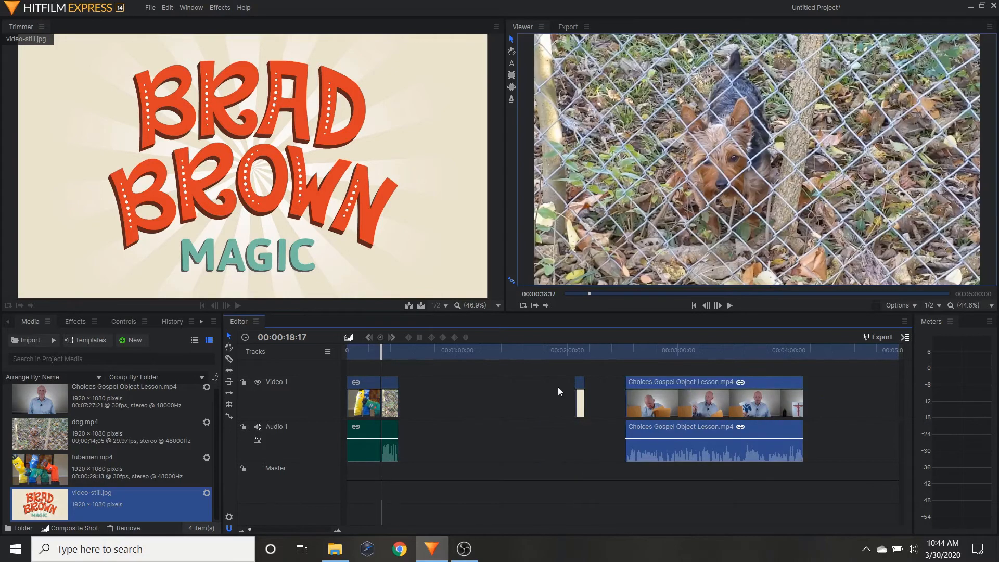
{"action": "left_click_drag", "start_coordinate": [582, 405], "coordinate": [408, 415]}
{"action": "left_click_drag", "start_coordinate": [734, 400], "coordinate": [519, 411]}
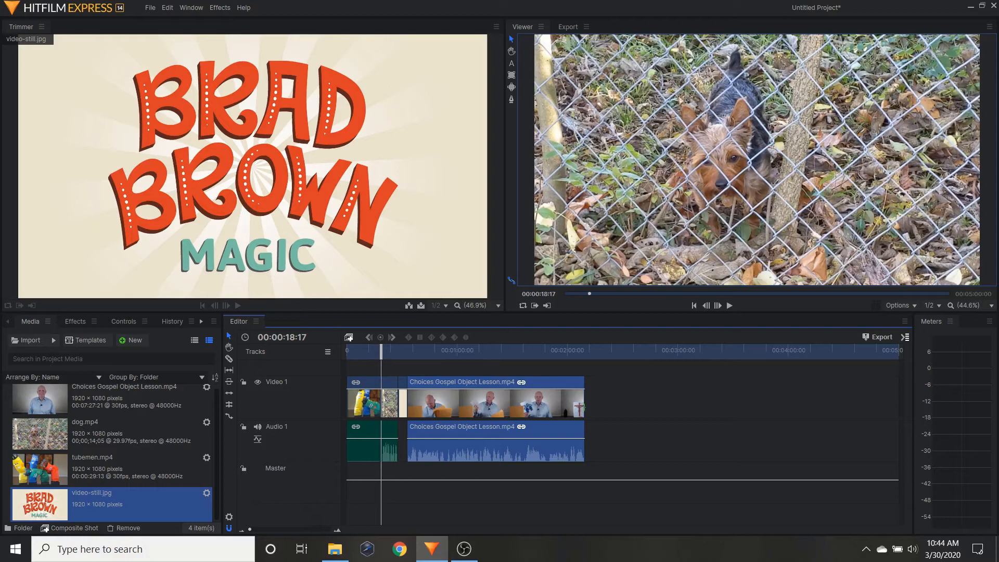
Step: Extend the end of the Choices Gospel Object Lesson clip on the timeline by about 5 seconds
{"action": "left_click", "coordinate": [585, 407]}
{"action": "mouse_move", "coordinate": [584, 407]}
{"action": "left_mouse_down"}
{"action": "mouse_move", "coordinate": [629, 414]}
{"action": "mouse_move", "coordinate": [557, 411]}
{"action": "mouse_move", "coordinate": [593, 413]}
{"action": "left_mouse_up"}
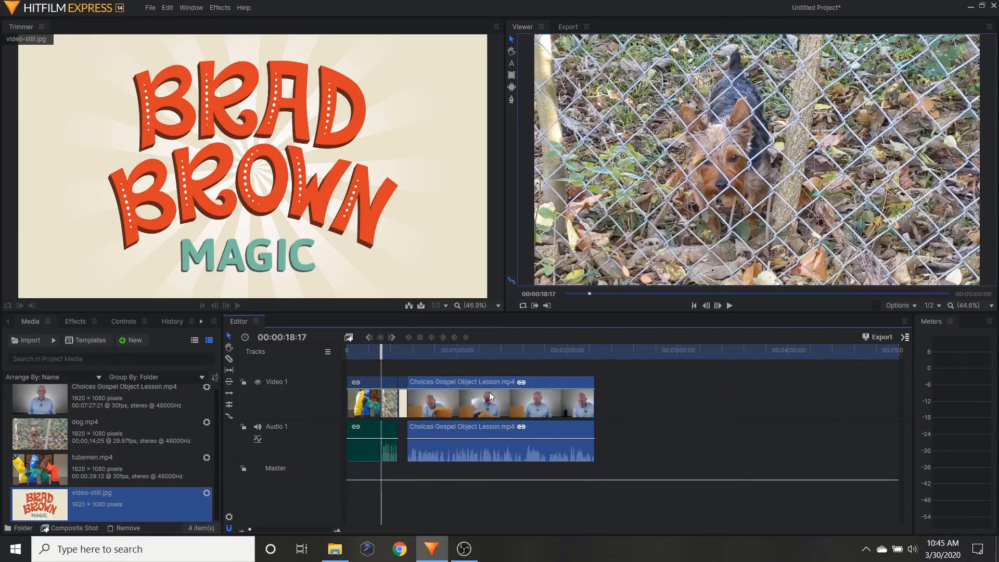
Step: Trim about 4 seconds off the start of the Choices Gospel Object Lesson clip and place it back against the video still
{"action": "left_click_drag", "start_coordinate": [476, 398], "coordinate": [509, 398]}
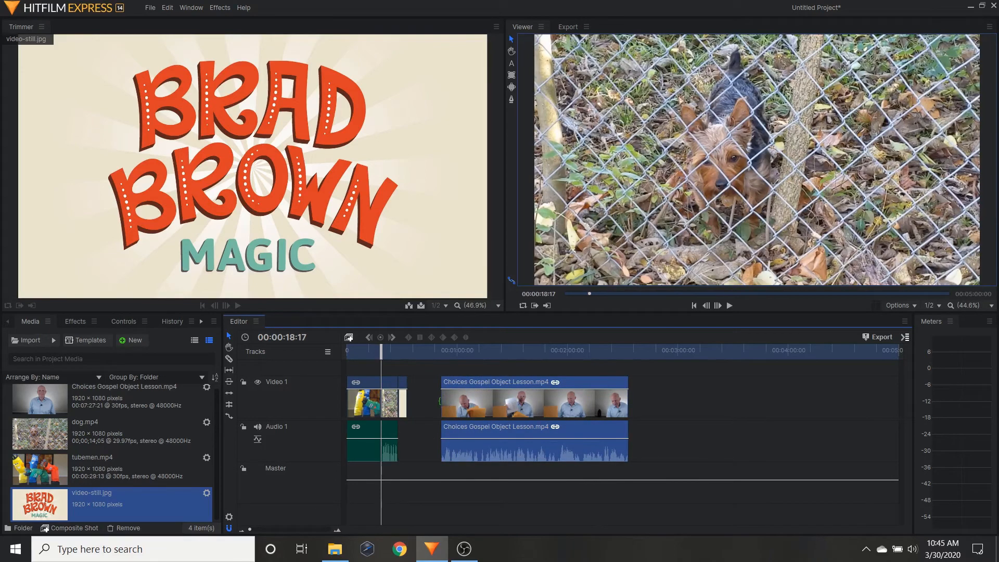
{"action": "mouse_move", "coordinate": [442, 398]}
{"action": "left_mouse_down"}
{"action": "mouse_move", "coordinate": [424, 399]}
{"action": "mouse_move", "coordinate": [449, 398]}
{"action": "left_mouse_up"}
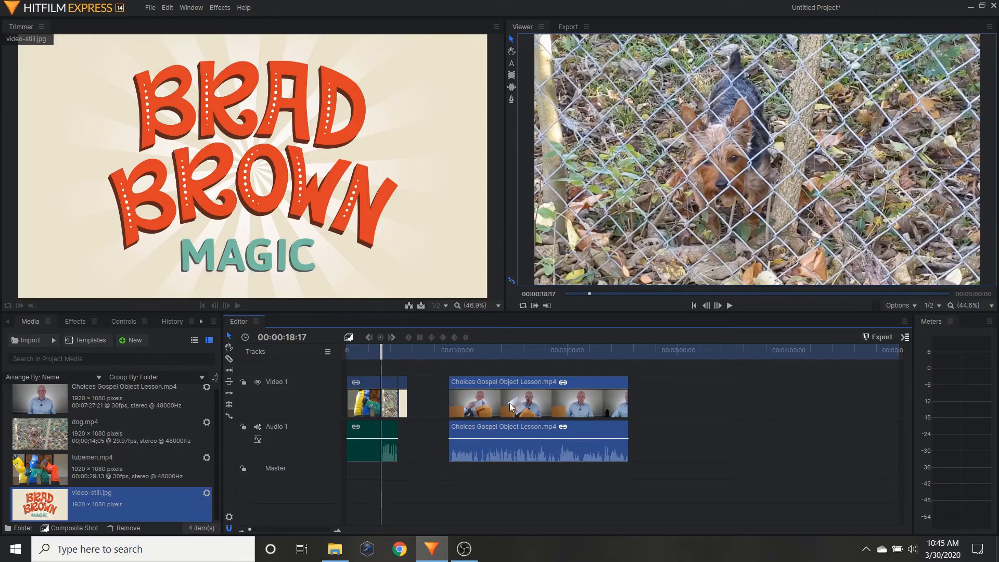
{"action": "left_click_drag", "start_coordinate": [510, 403], "coordinate": [473, 408]}
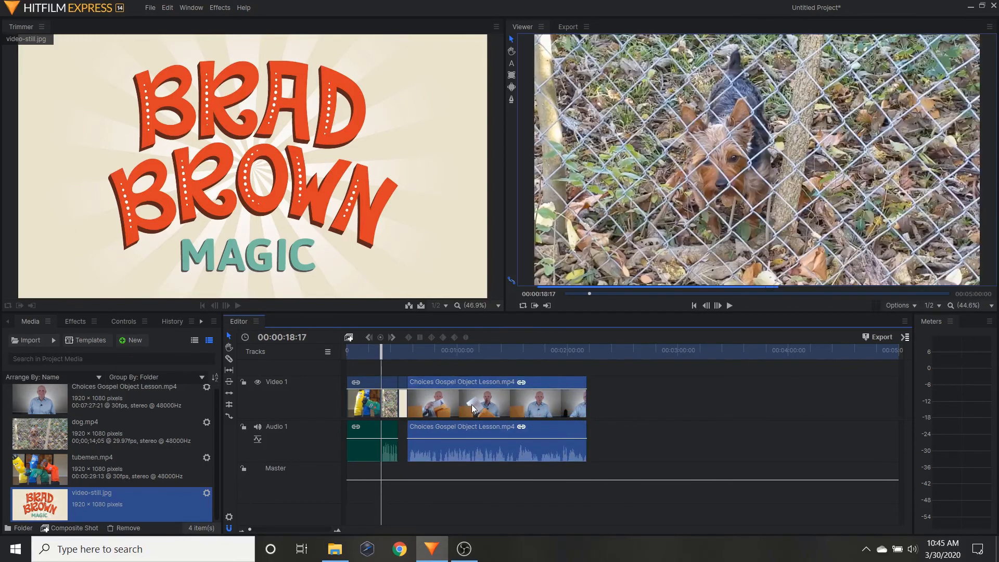
Step: Select the dog, video still and Choices Gospel Object Lesson clips together and move them later, starting at about 00:01:40
{"action": "left_click_drag", "start_coordinate": [608, 370], "coordinate": [392, 474]}
{"action": "left_click_drag", "start_coordinate": [481, 411], "coordinate": [633, 410]}
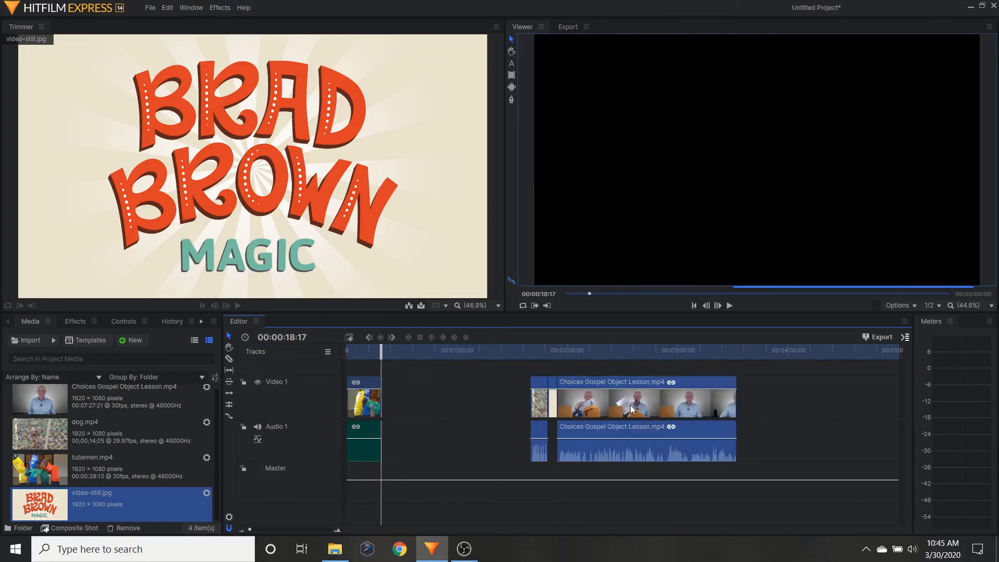
Step: Extend the end of the tubemen clip by about 7 seconds and move the dog, video still and Choices Gospel Object Lesson clips against it
{"action": "left_click", "coordinate": [365, 401]}
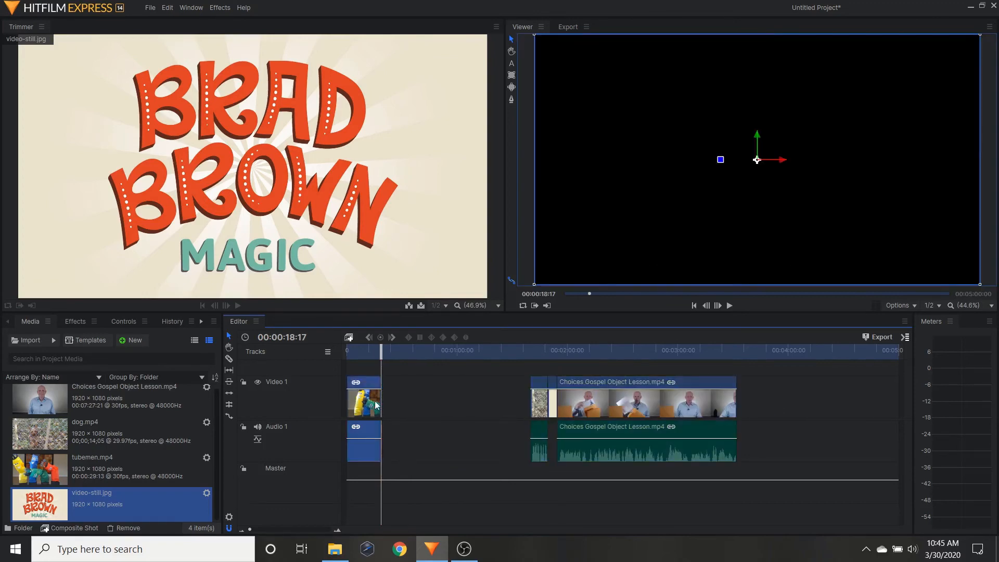
{"action": "left_click_drag", "start_coordinate": [381, 400], "coordinate": [394, 402]}
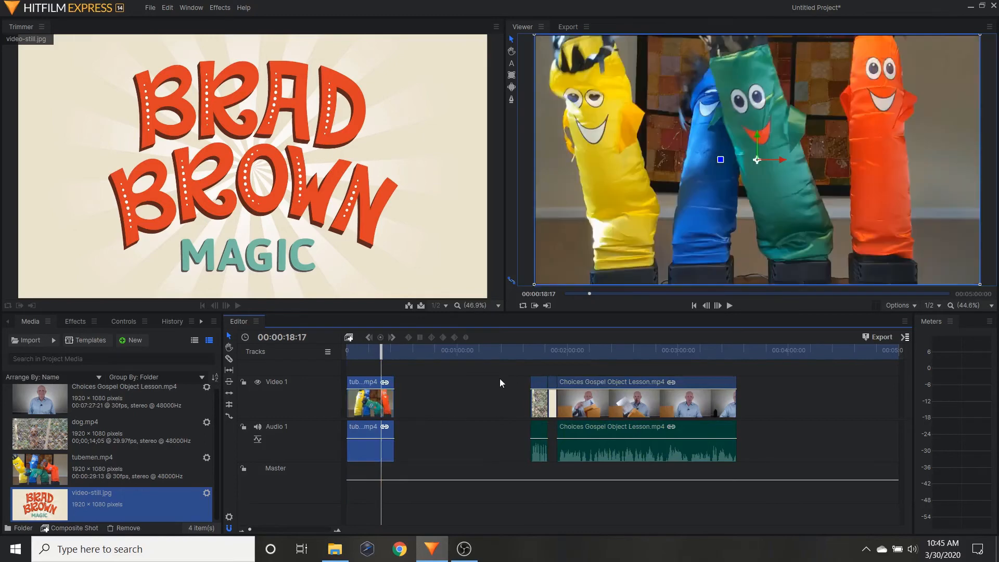
{"action": "left_click_drag", "start_coordinate": [501, 370], "coordinate": [750, 471]}
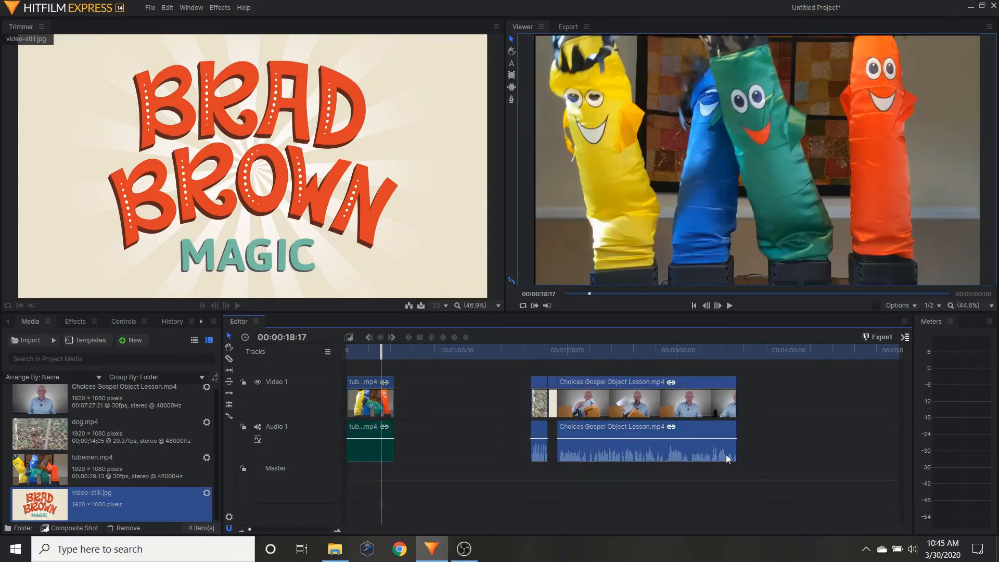
{"action": "left_click_drag", "start_coordinate": [666, 401], "coordinate": [542, 414]}
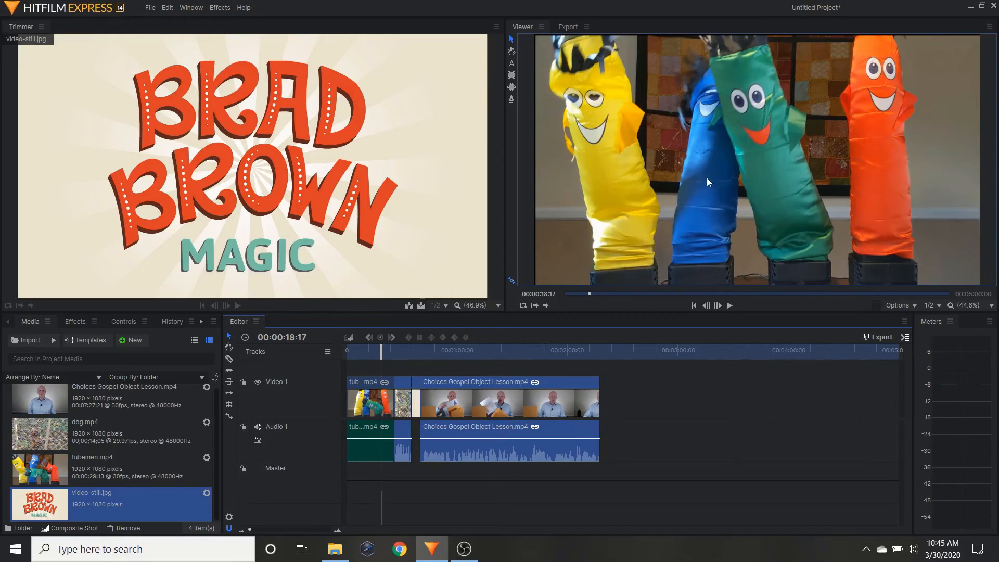
Step: Preview the edited timeline from the beginning and again from about 00:01:16 in the Choices Gospel Object Lesson clip
{"action": "left_click_drag", "start_coordinate": [386, 351], "coordinate": [347, 351]}
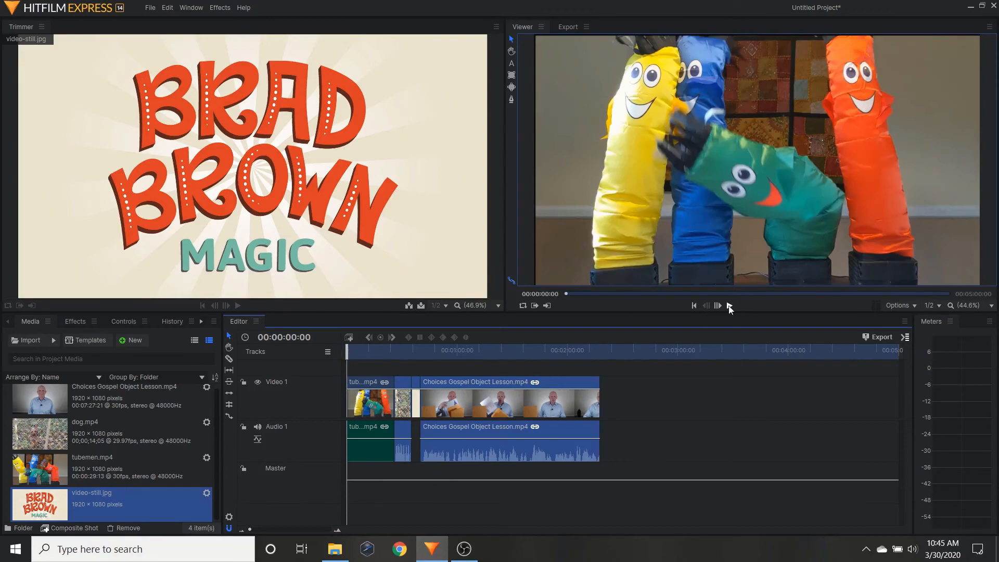
{"action": "left_click", "coordinate": [734, 305]}
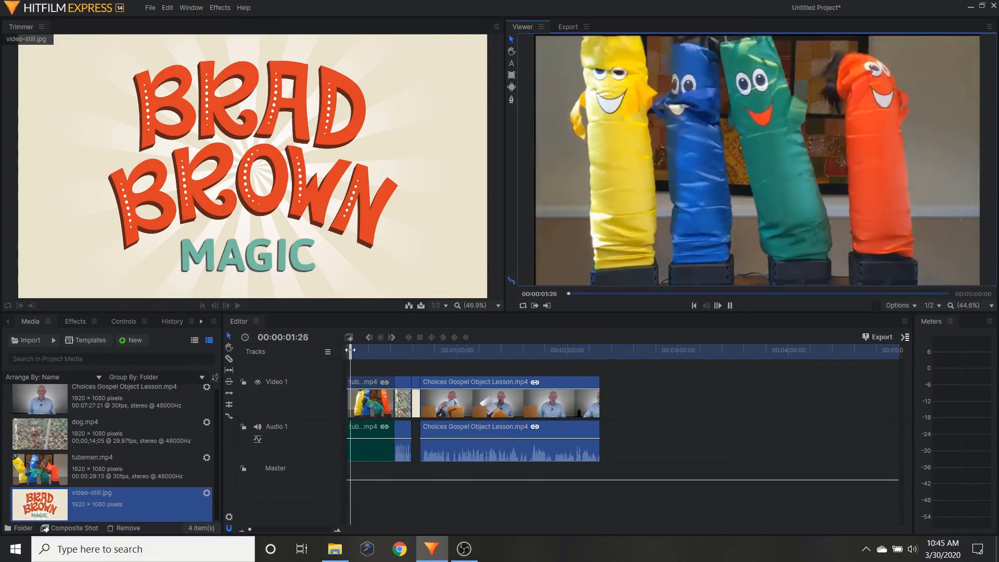
{"action": "left_click_drag", "start_coordinate": [375, 354], "coordinate": [489, 358]}
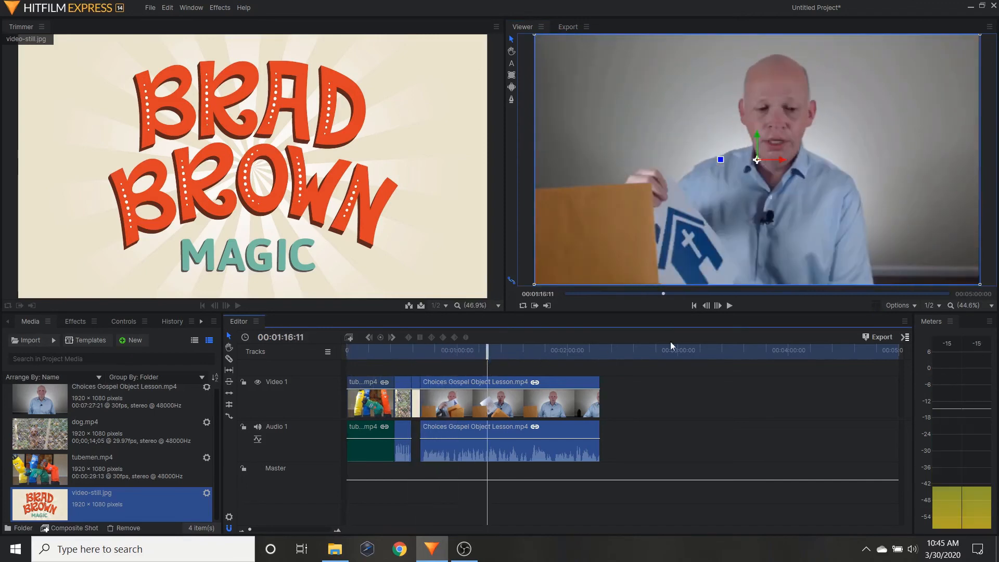
{"action": "left_click", "coordinate": [730, 306]}
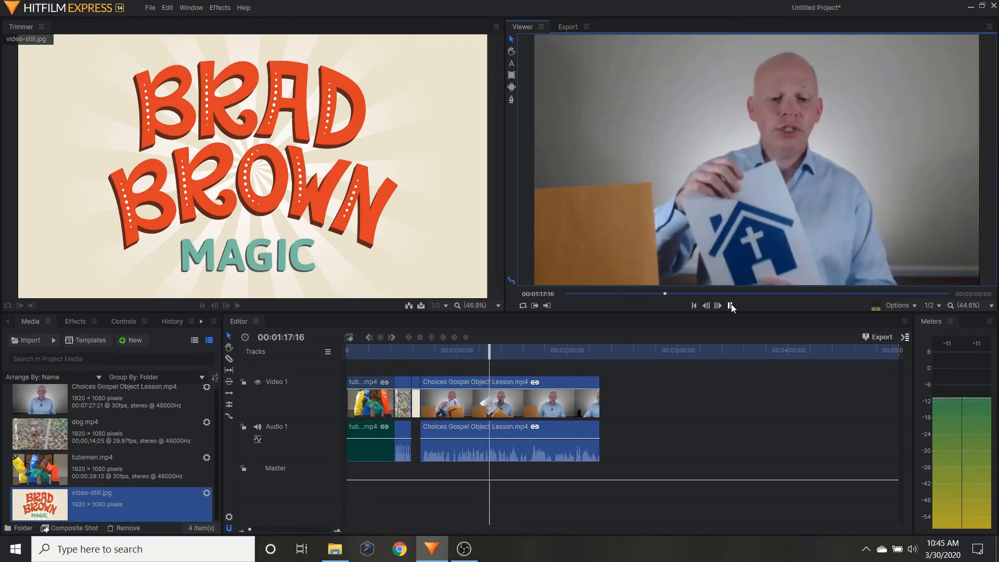
{"action": "left_click", "coordinate": [731, 305]}
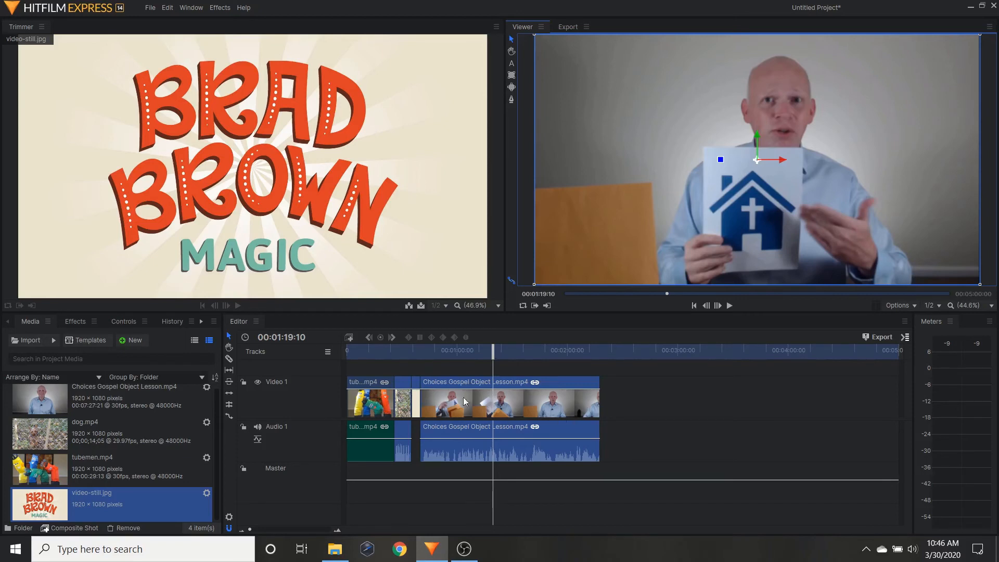
Step: Place the playhead at 00:01:09:25 and set the timeline's work area to the contents
{"action": "left_click", "coordinate": [429, 351]}
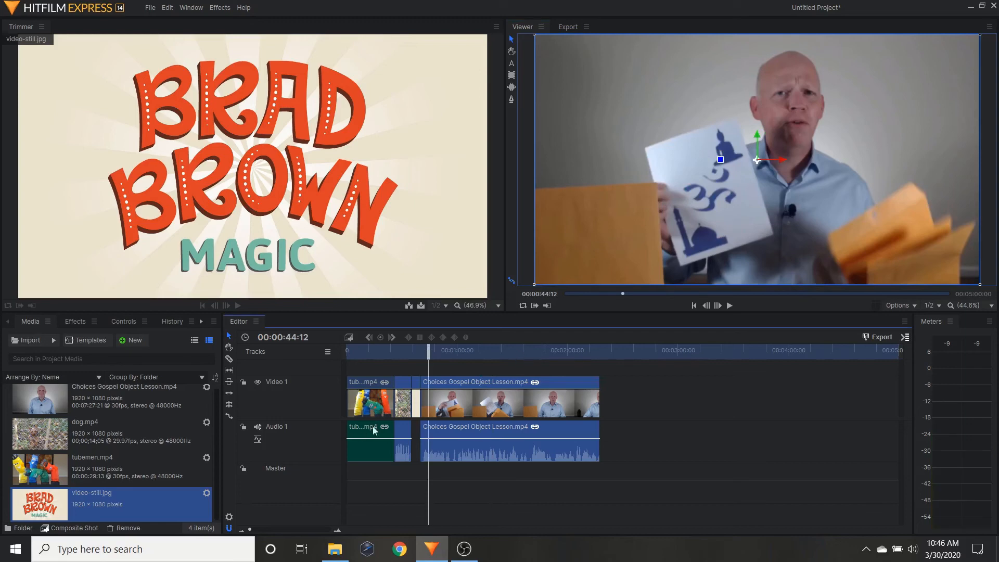
{"action": "left_click", "coordinate": [476, 349]}
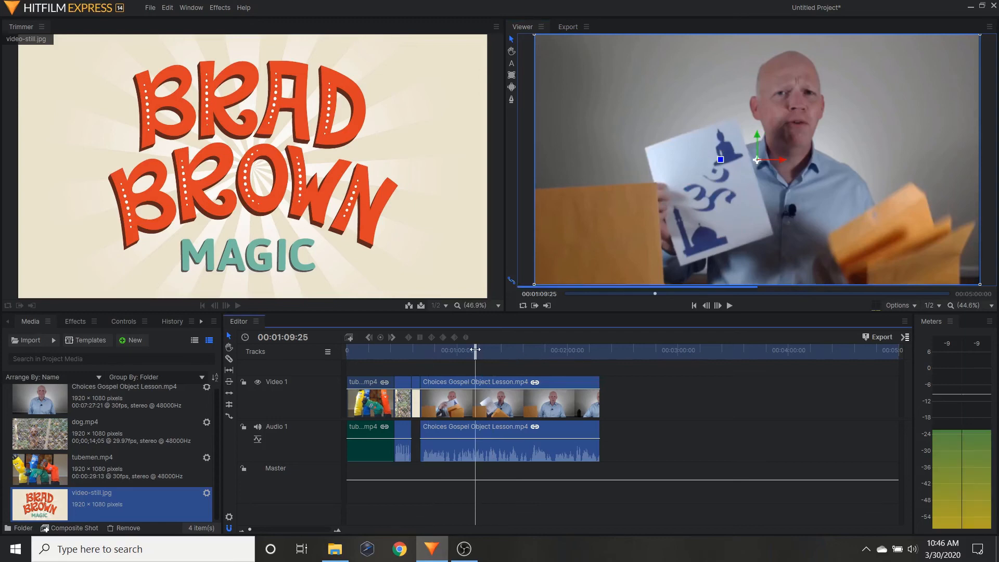
{"action": "right_click", "coordinate": [430, 345]}
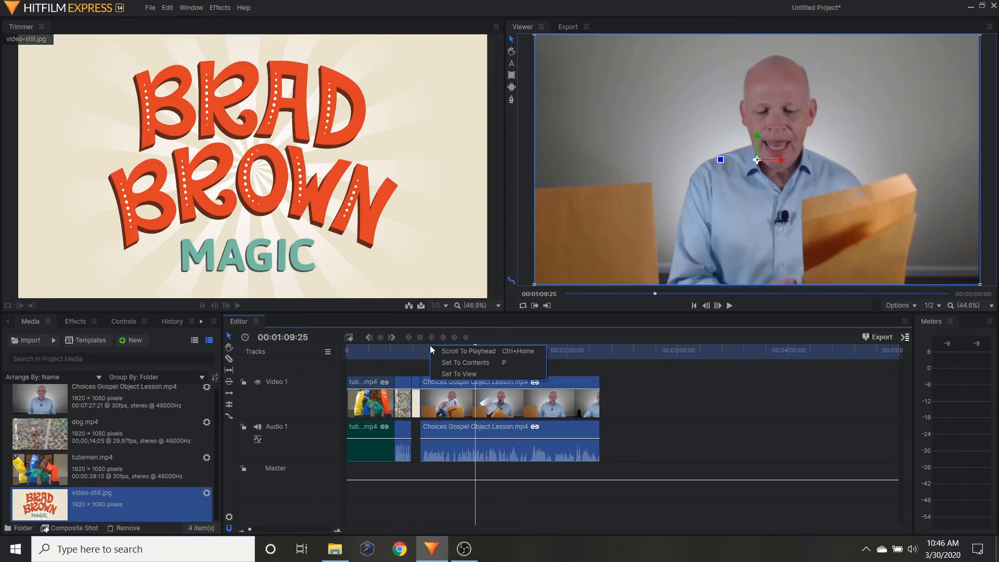
{"action": "left_click", "coordinate": [460, 363]}
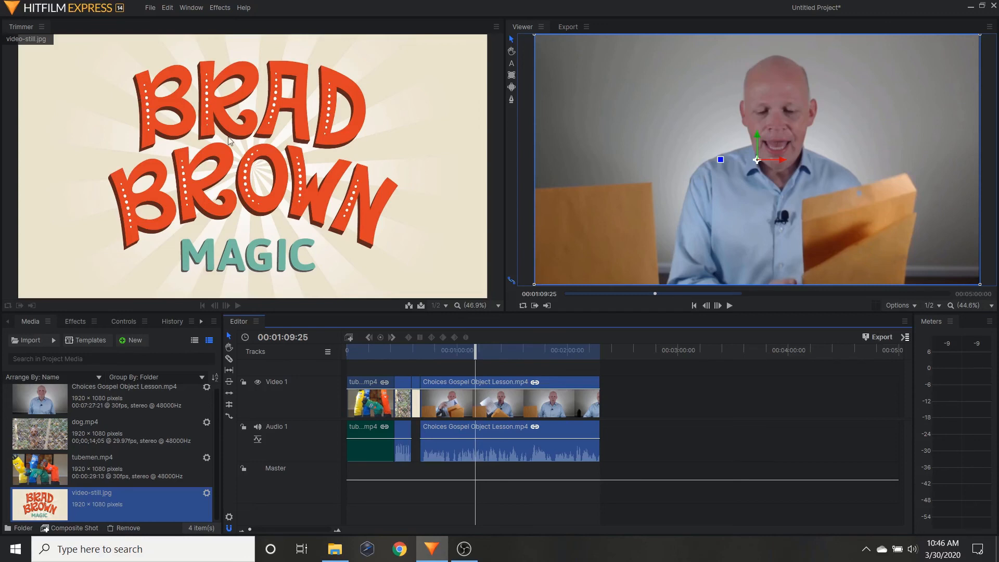
Step: Start exporting the timeline as an MP4 file named "sample video" in the Exports folder and cancel without saving
{"action": "left_click", "coordinate": [150, 9]}
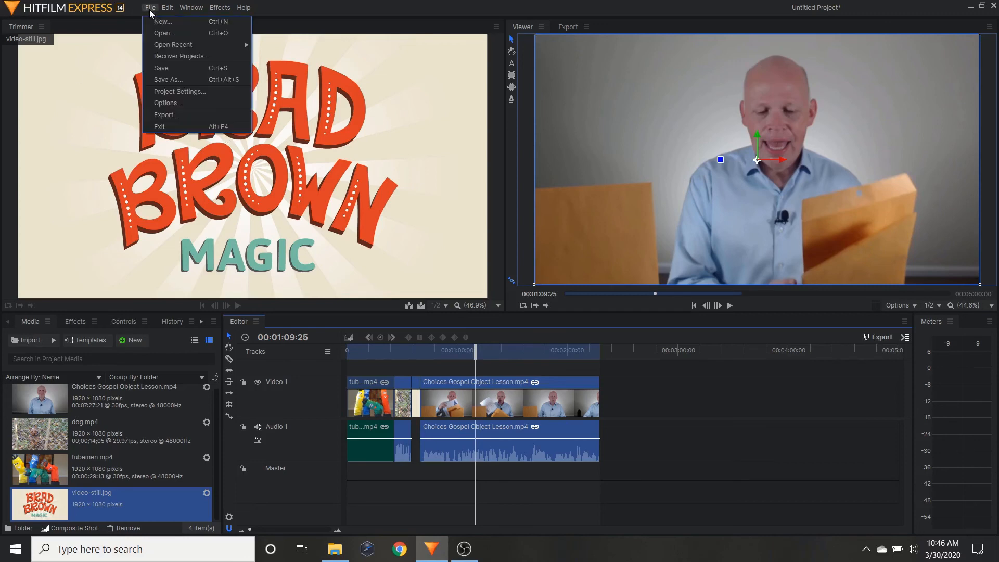
{"action": "left_click", "coordinate": [173, 113]}
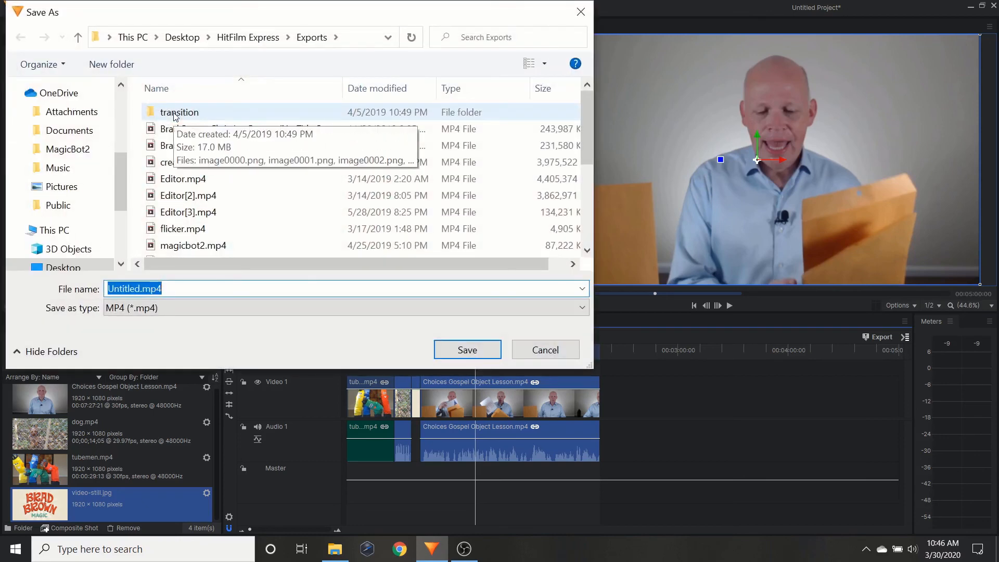
{"action": "type", "text": "sample vid"}
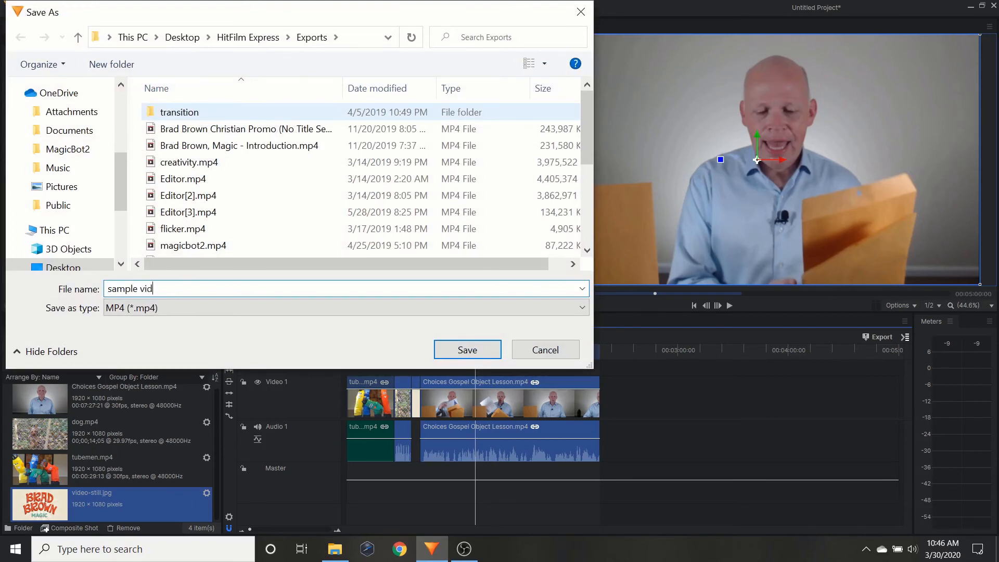
{"action": "type", "text": "ei"}
{"action": "key", "text": "BackSpace"}
{"action": "type", "text": "o"}
{"action": "left_click", "coordinate": [581, 13]}
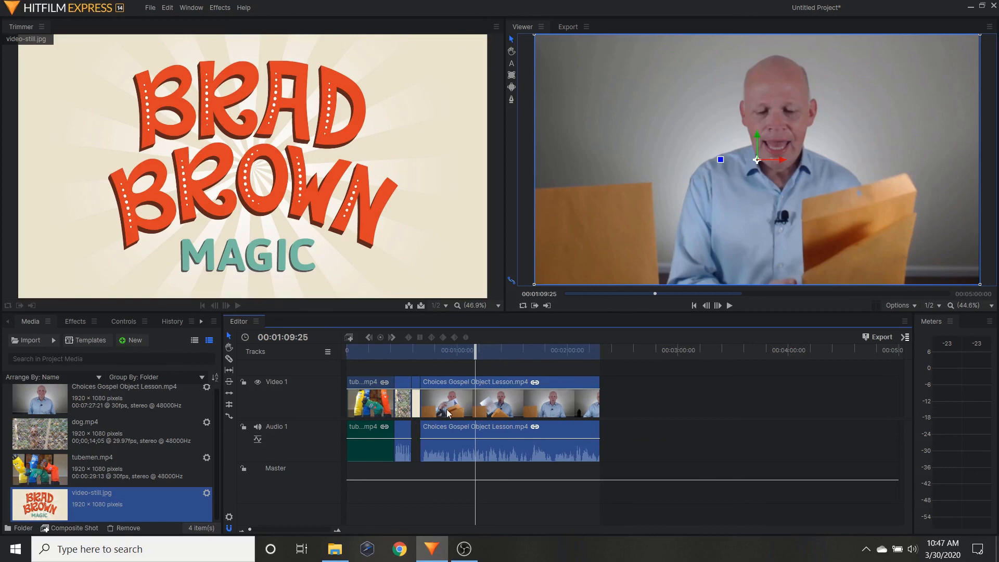
Step: Apply the fit-to-contents setting to the work area again so the export range ends with the last clip
{"action": "right_click", "coordinate": [530, 354]}
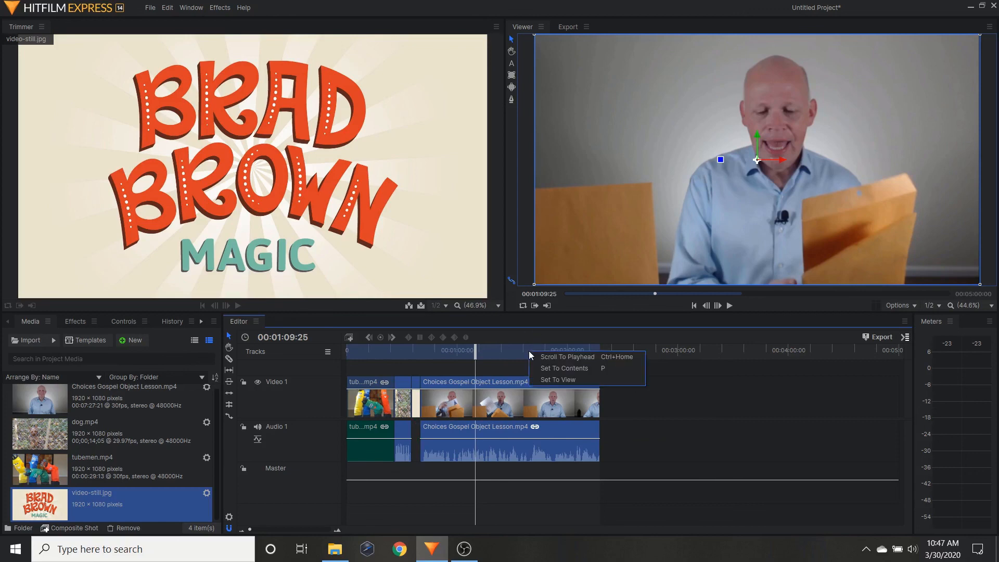
{"action": "left_click", "coordinate": [575, 370]}
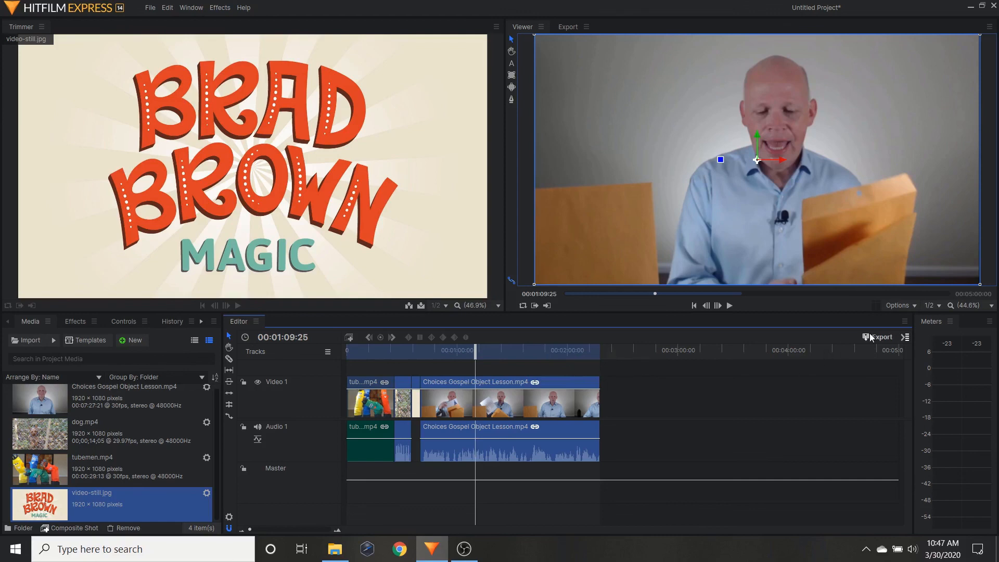